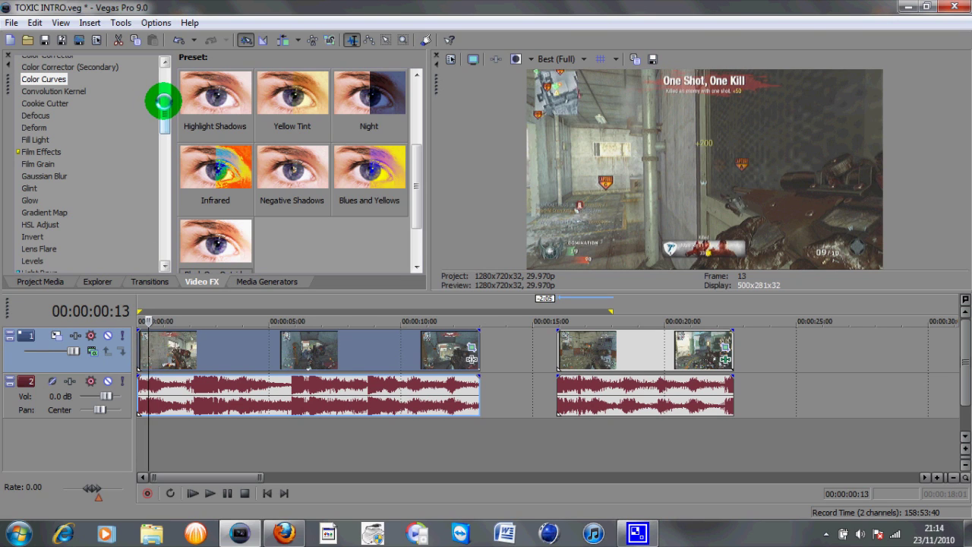
- Apply the Color Corrector (Secondary) effect with the Black Ops preset to the first video clip and review its settings
drag(164, 97, 158, 83)
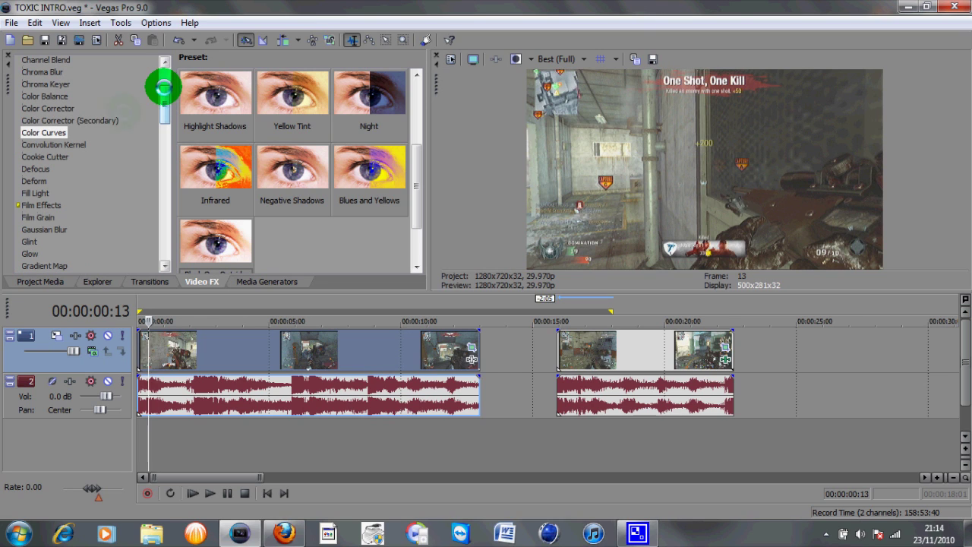
click(100, 119)
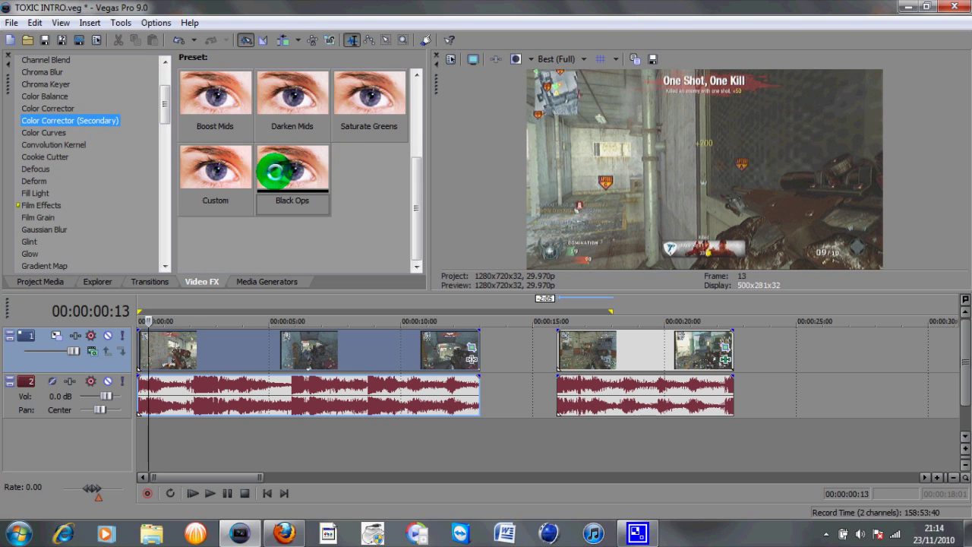
drag(297, 171, 211, 350)
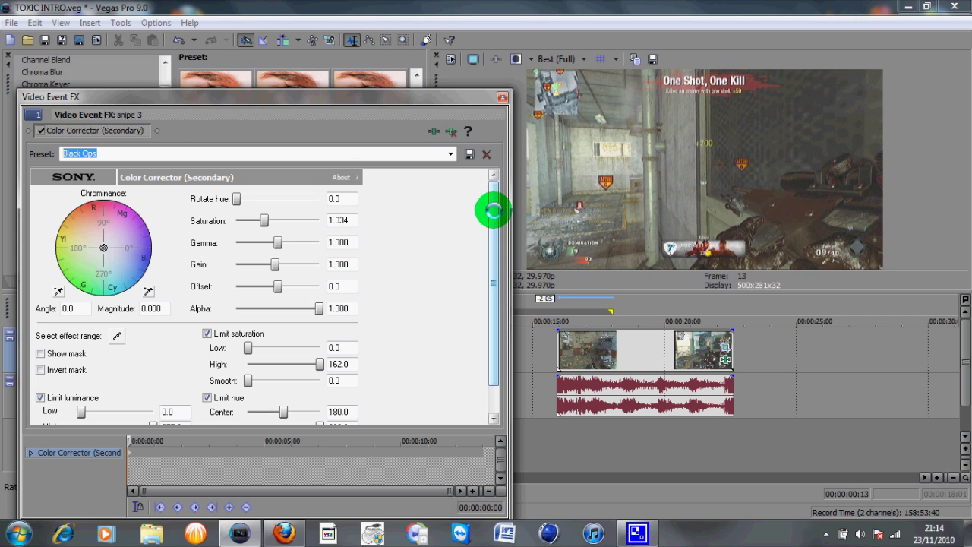
mouse_move(493, 211)
mouse_down()
mouse_move(493, 230)
mouse_move(490, 213)
mouse_up()
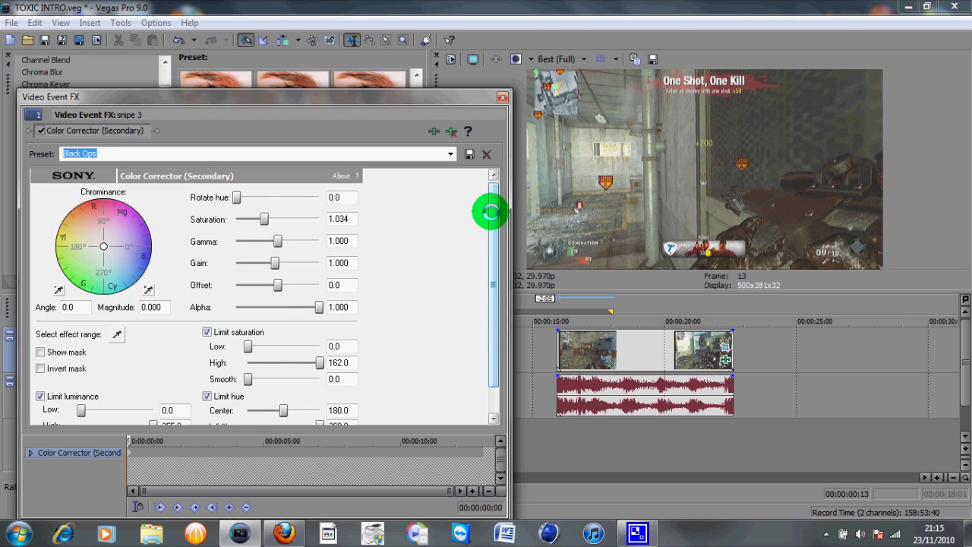
drag(490, 213, 489, 243)
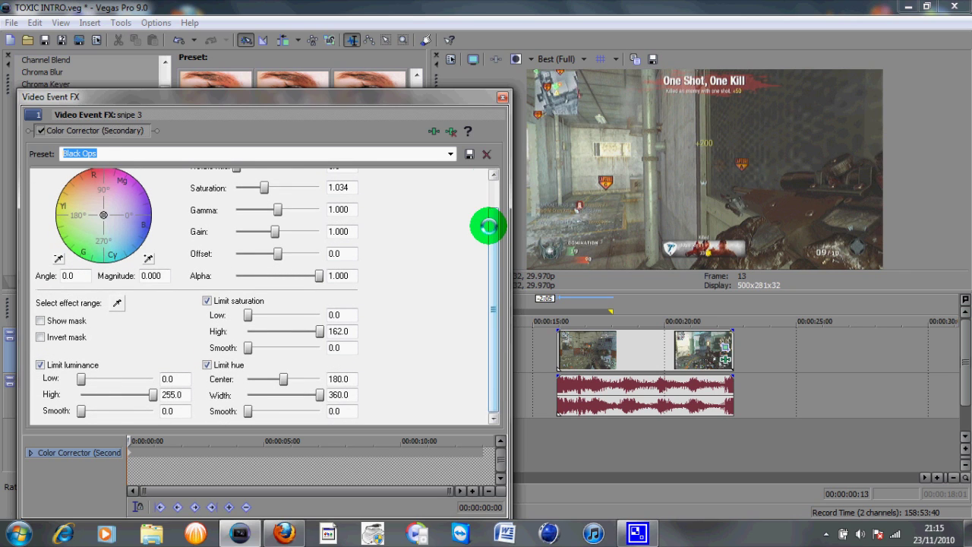
click(502, 96)
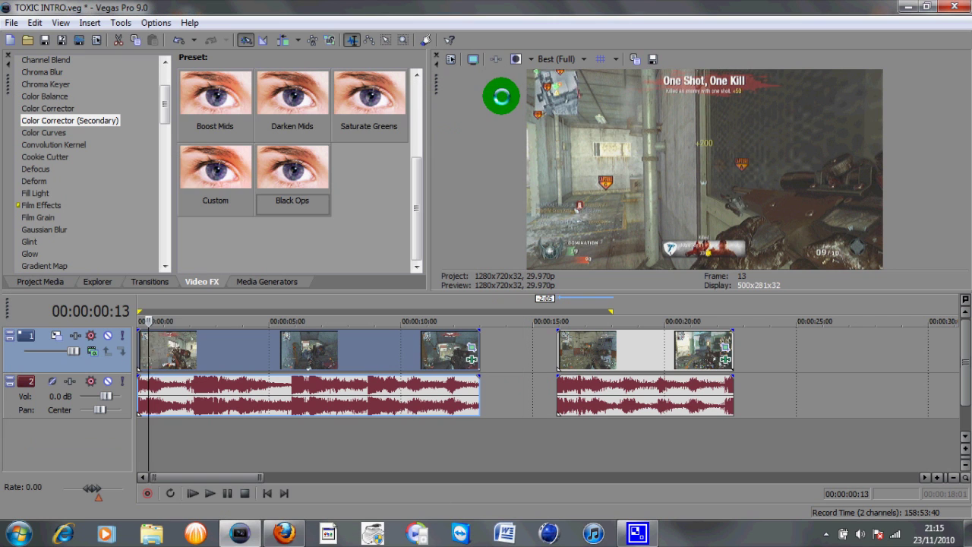
- Add the Sharpen effect with the Custom preset to the first video clip
drag(165, 105, 165, 229)
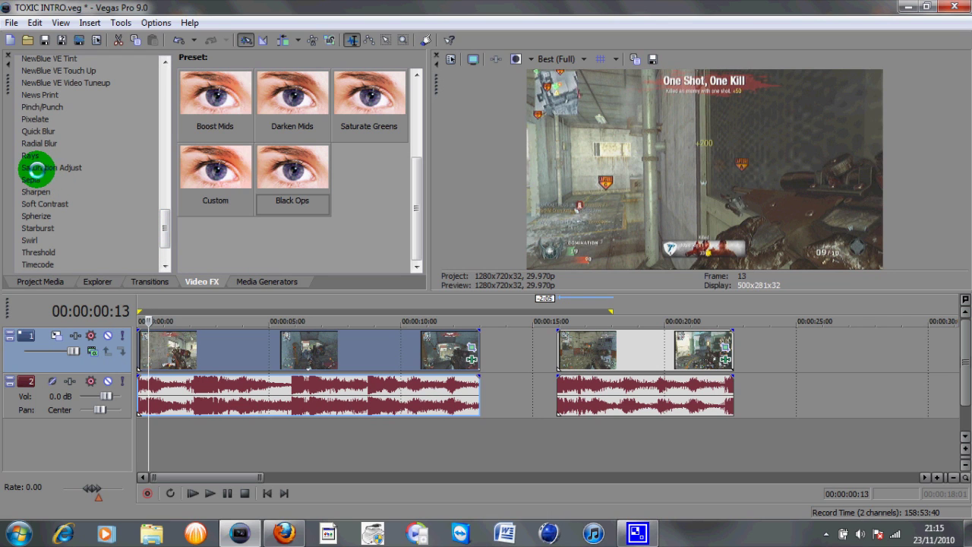
click(40, 191)
drag(291, 173, 270, 344)
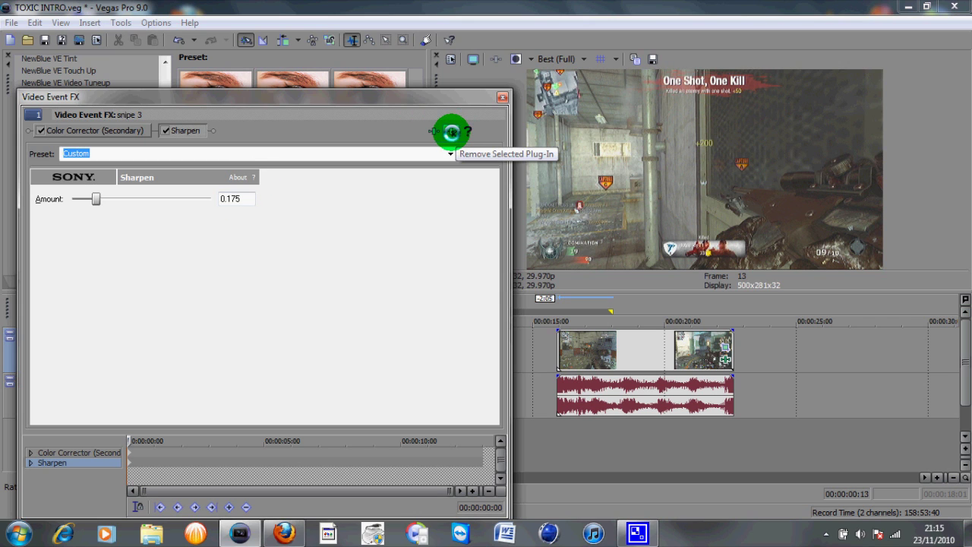
click(502, 97)
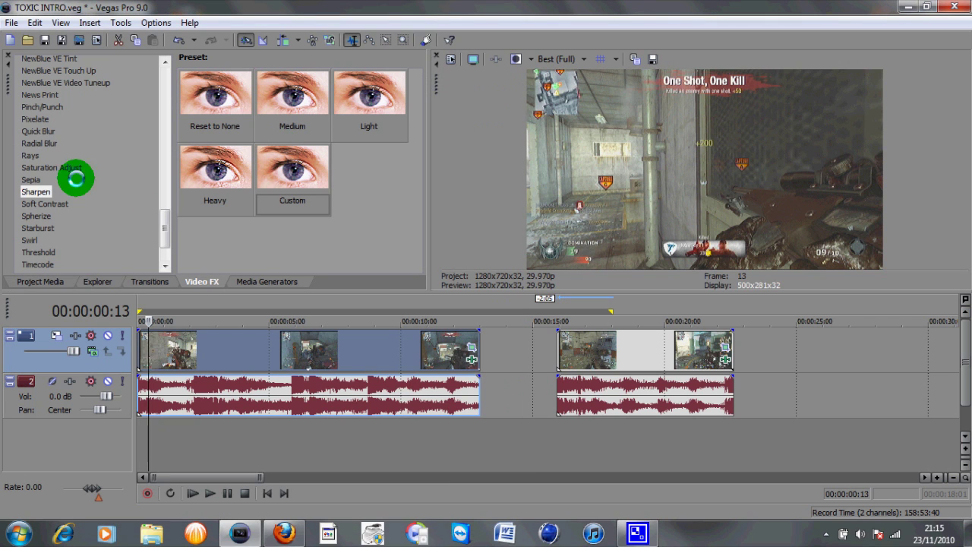
- Add the Saturation Adjust effect with the Black Ops Bright preset to the first video clip
click(42, 167)
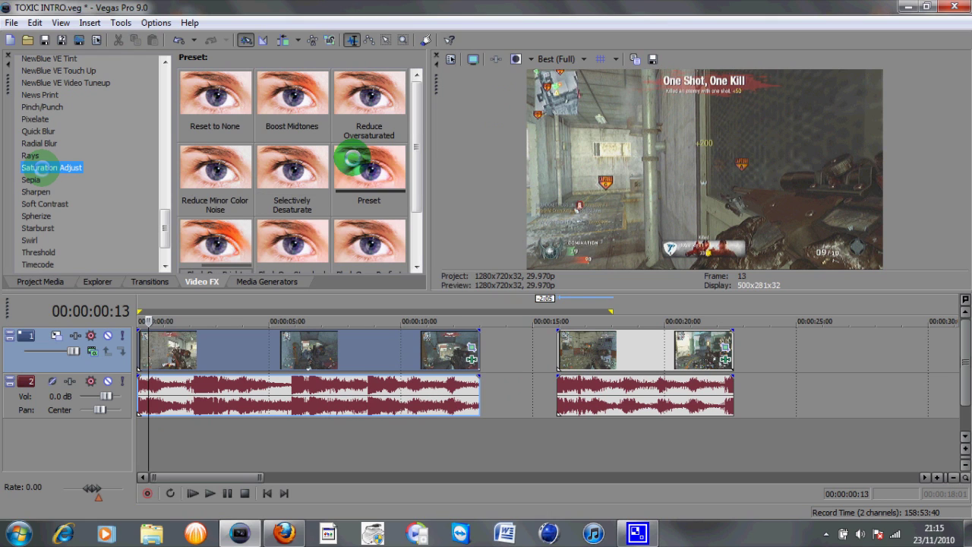
drag(416, 155, 413, 199)
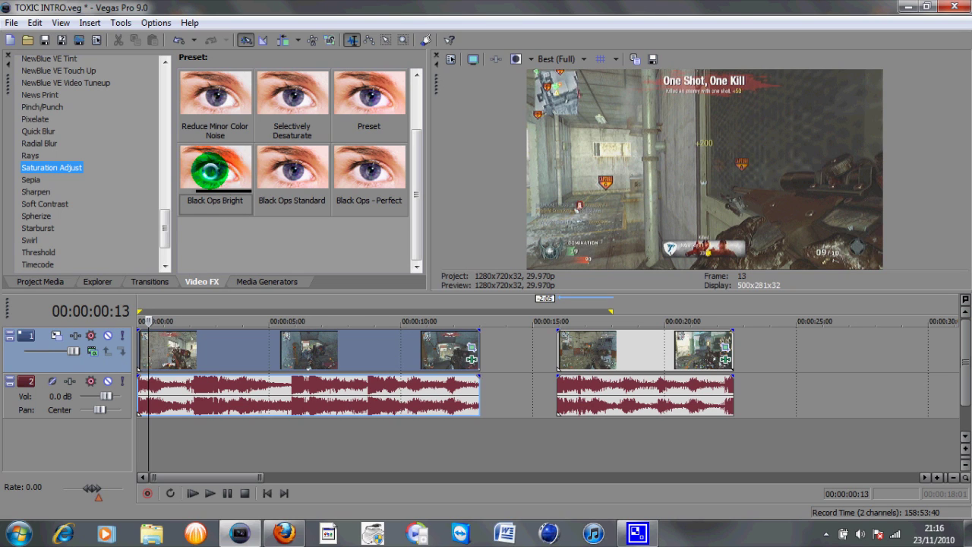
click(210, 168)
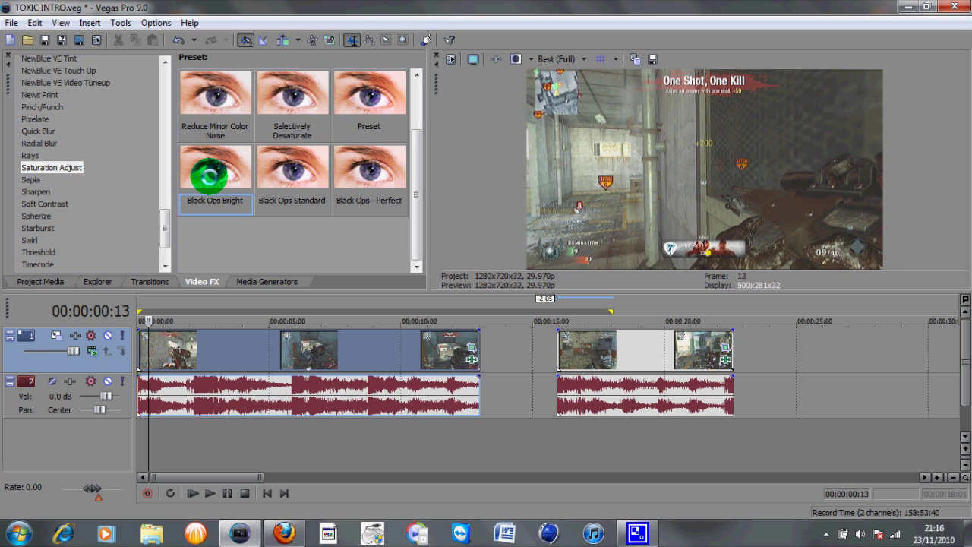
drag(210, 168, 200, 347)
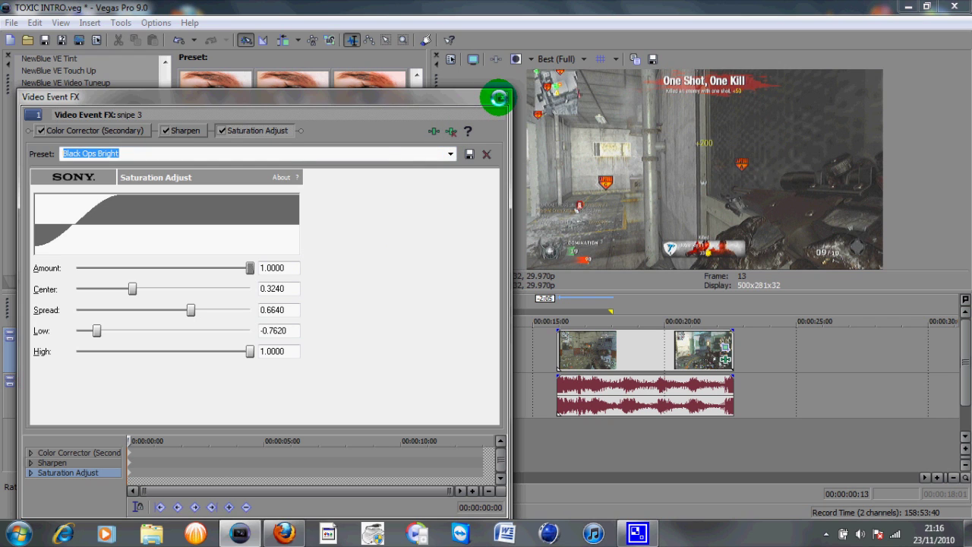
click(498, 98)
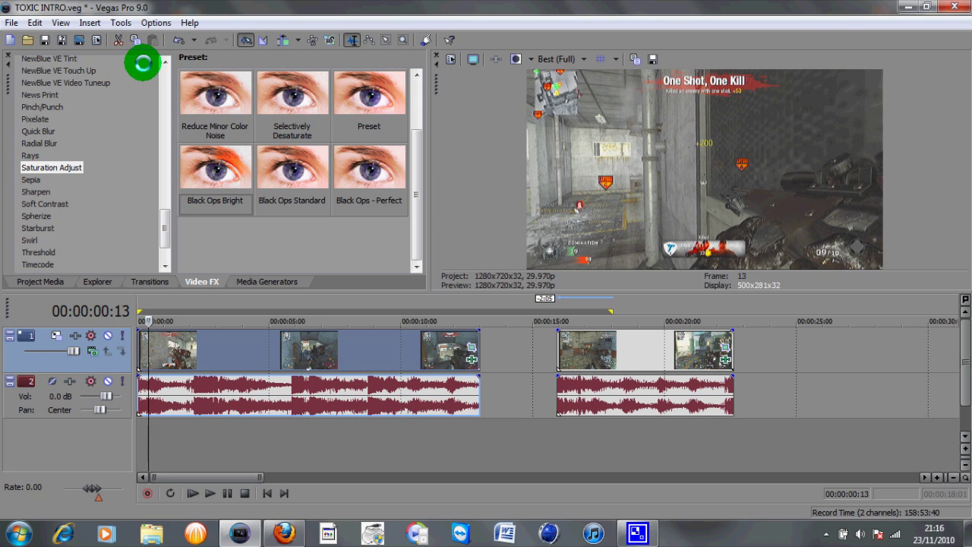
- Add the Soft Contrast effect with the Black Ops No Blur preset to the first video clip and show its vignette settings
click(43, 204)
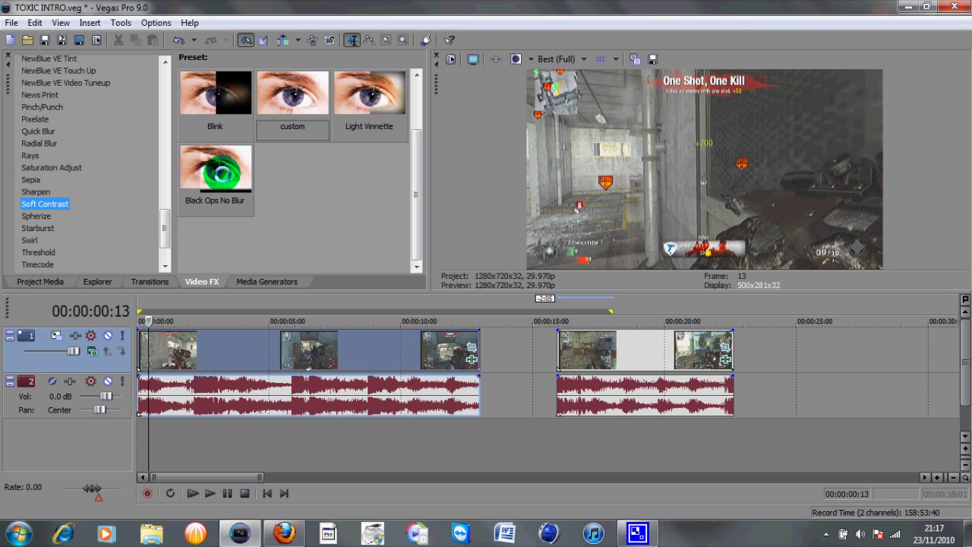
mouse_move(222, 172)
mouse_down()
mouse_move(243, 214)
mouse_move(245, 336)
mouse_up()
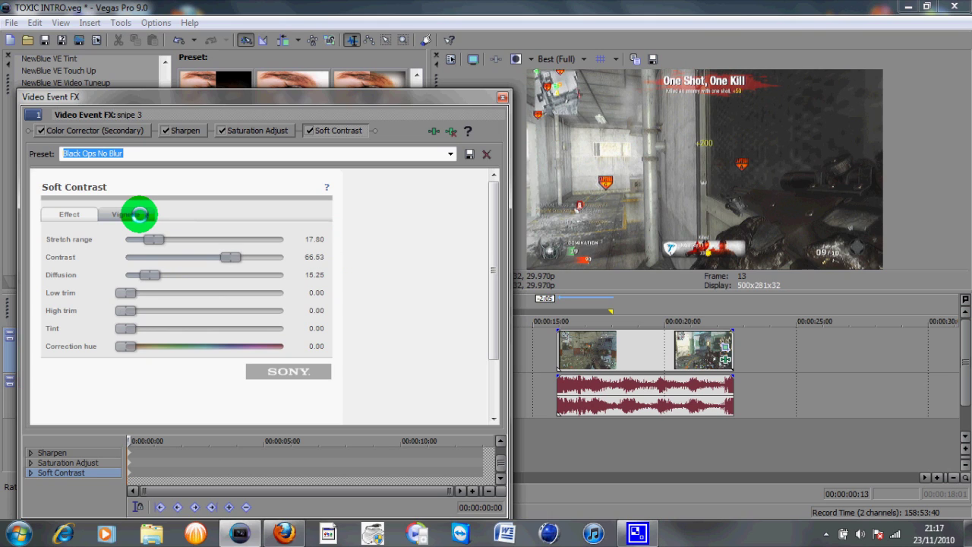
click(140, 214)
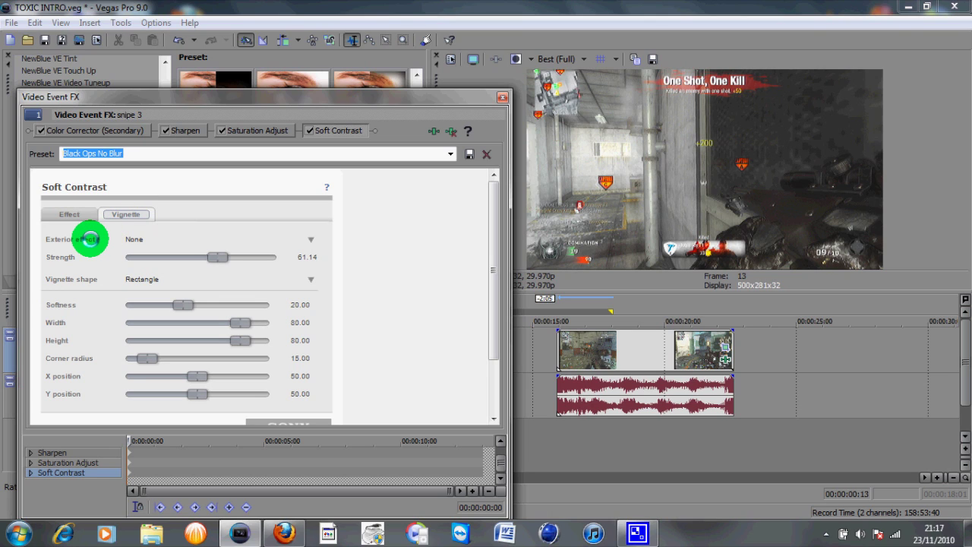
- Try Blur as the vignette's exterior effect, set it back to None, and close the effect settings
click(143, 240)
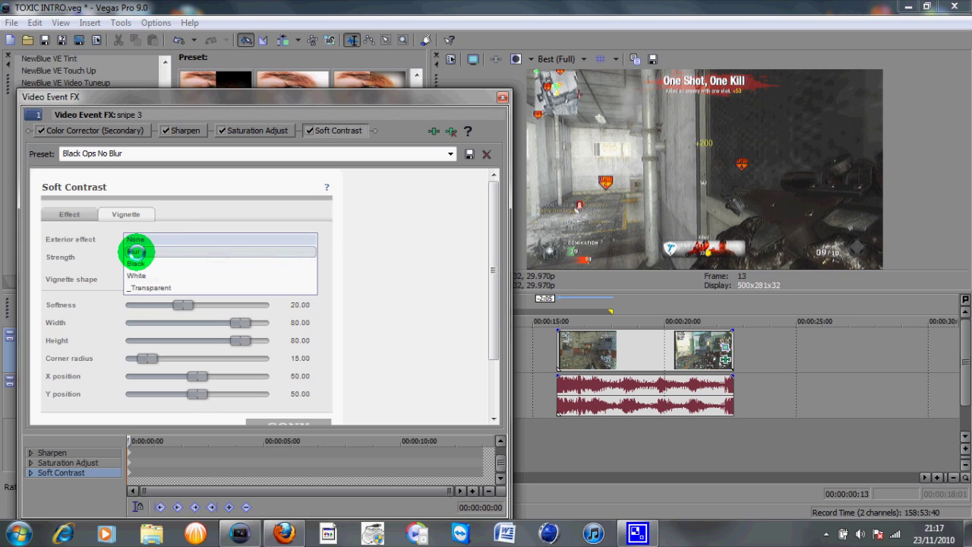
click(136, 251)
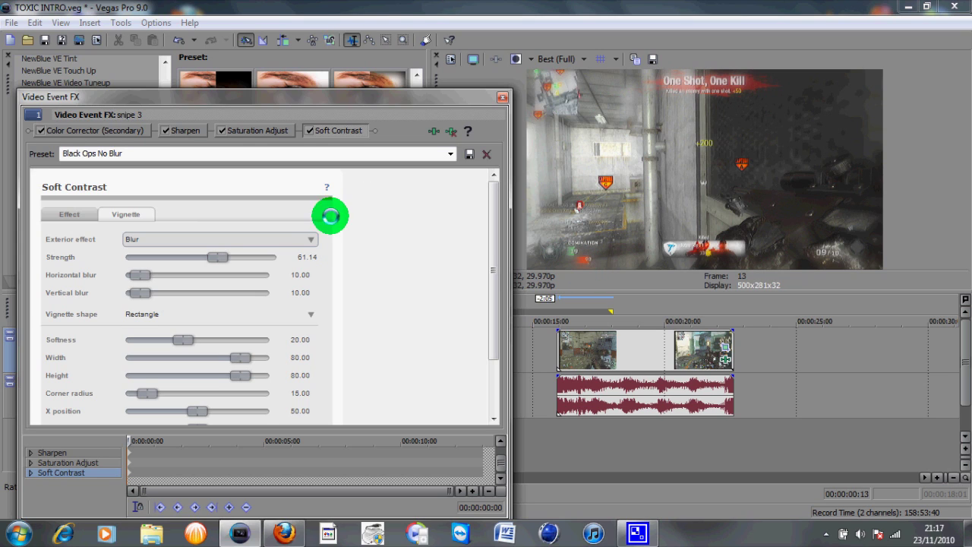
click(312, 240)
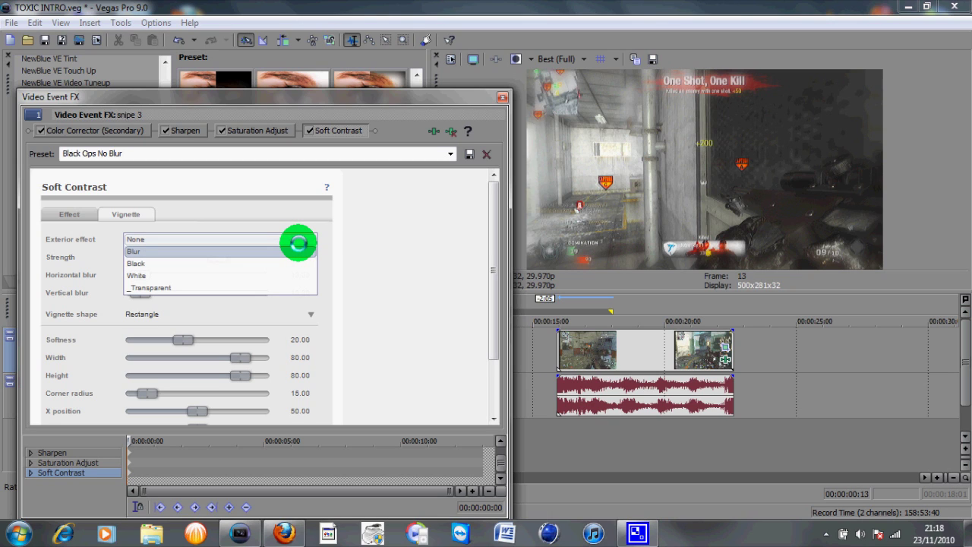
click(299, 240)
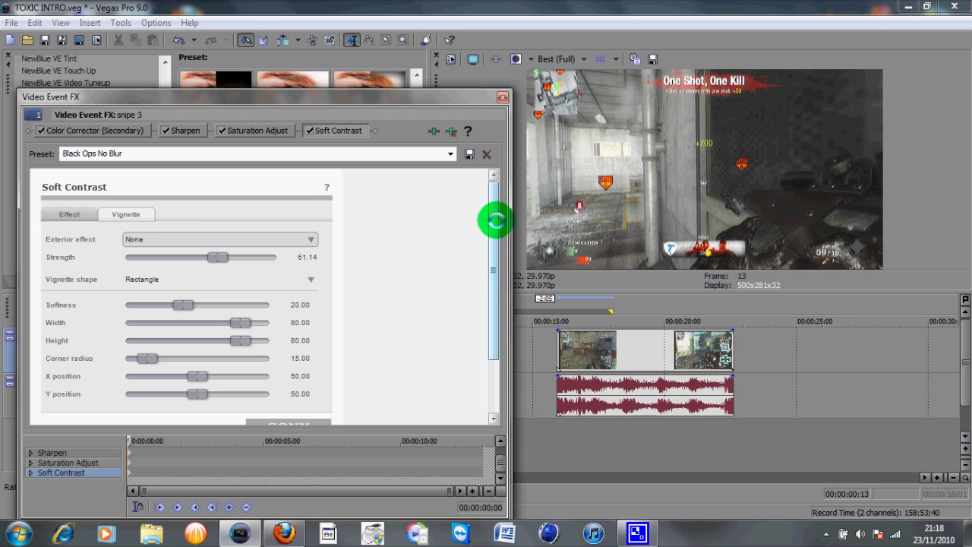
mouse_move(489, 228)
mouse_down()
mouse_move(491, 263)
mouse_move(493, 242)
mouse_up()
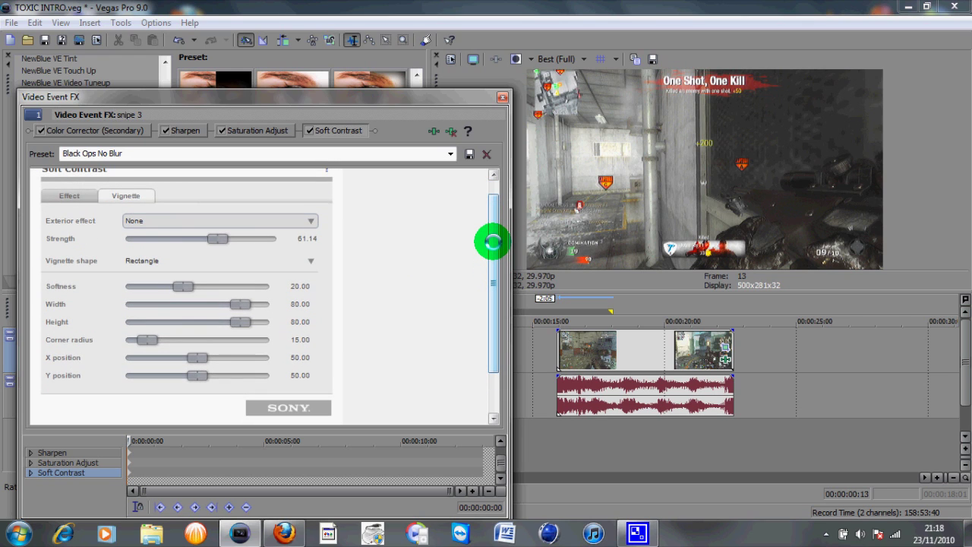
click(500, 99)
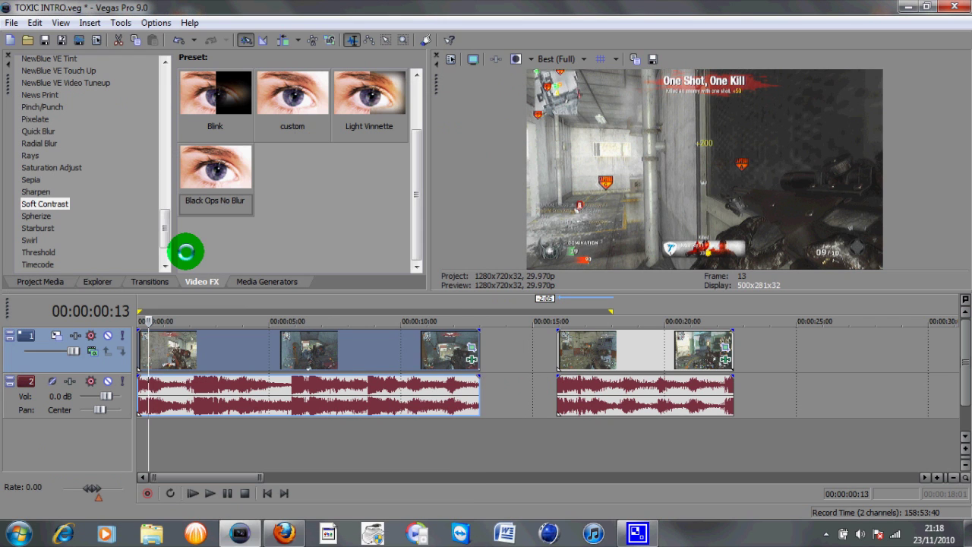
- Add the Levels effect with the Black Ops 1 preset to the first video clip
drag(160, 221, 160, 126)
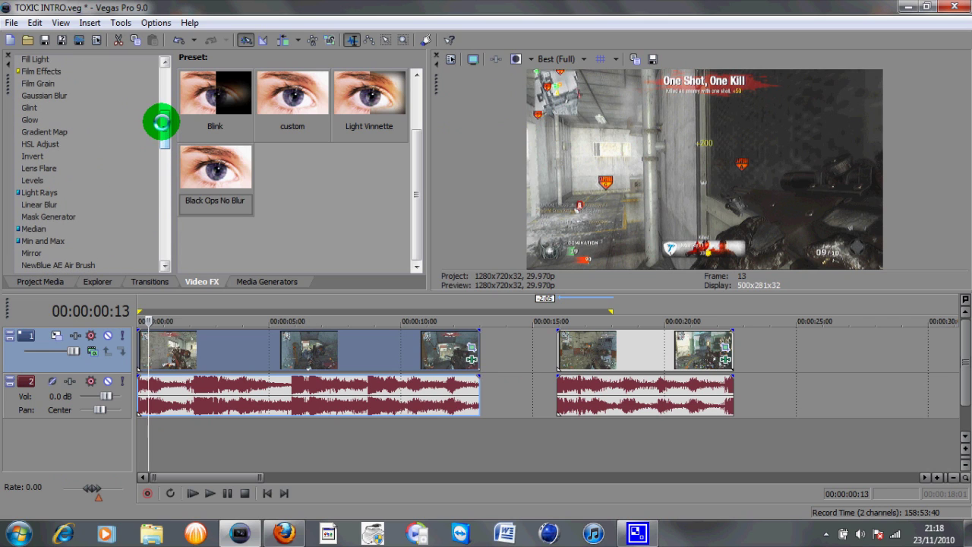
click(41, 181)
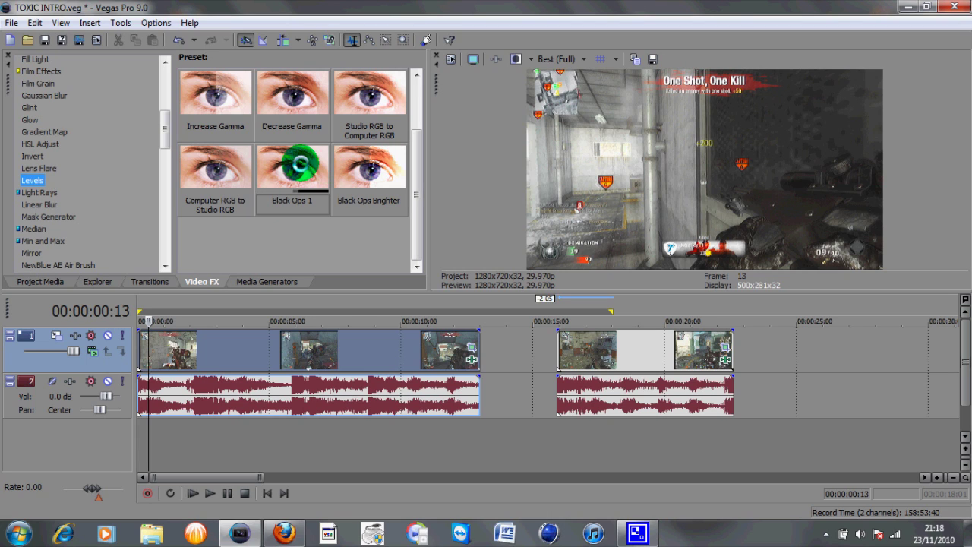
click(310, 194)
drag(336, 331, 337, 341)
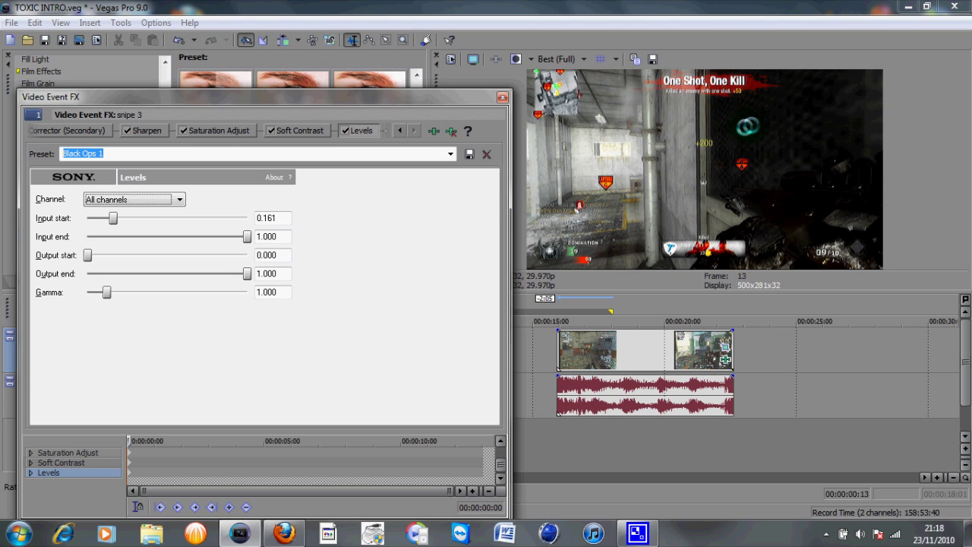
click(505, 210)
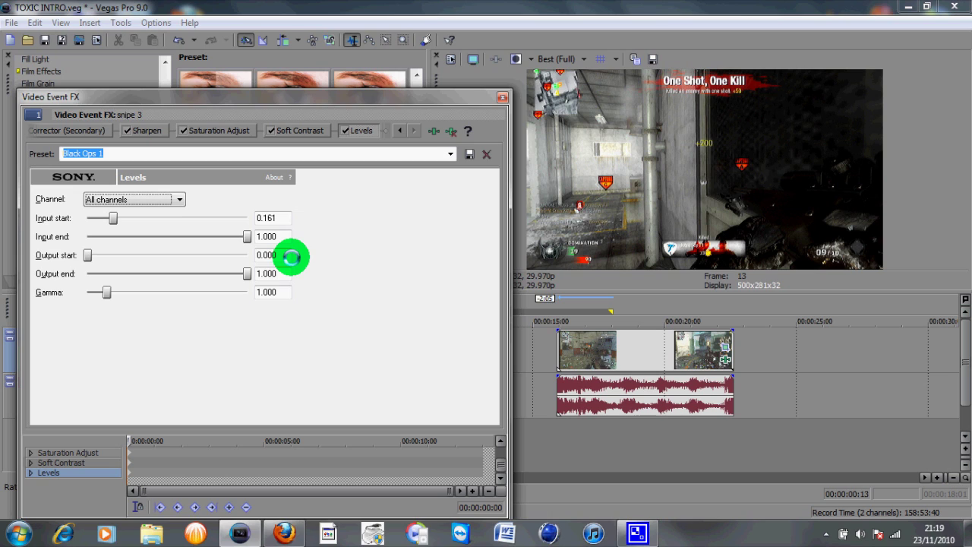
- Save the Levels settings as a preset named Black Ops 1 and close the effect settings
click(183, 156)
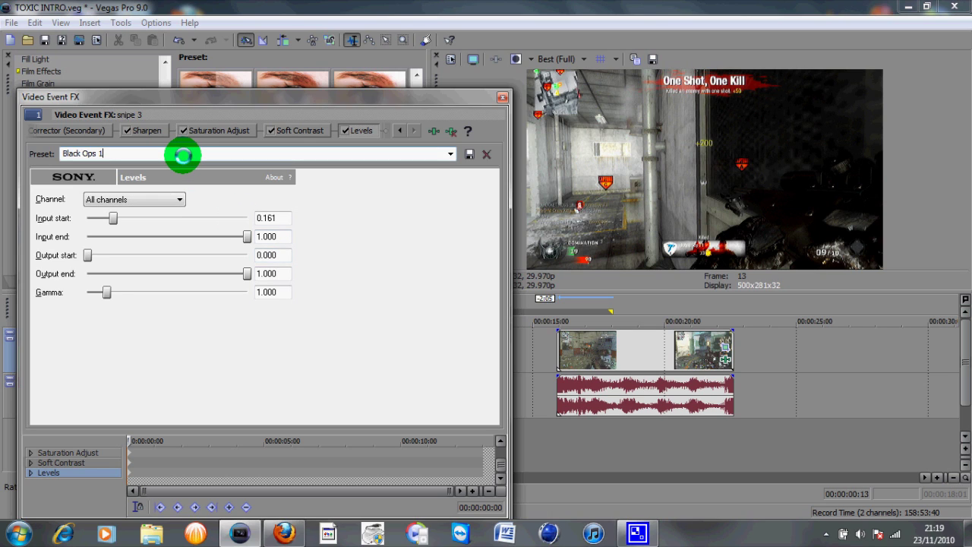
click(91, 155)
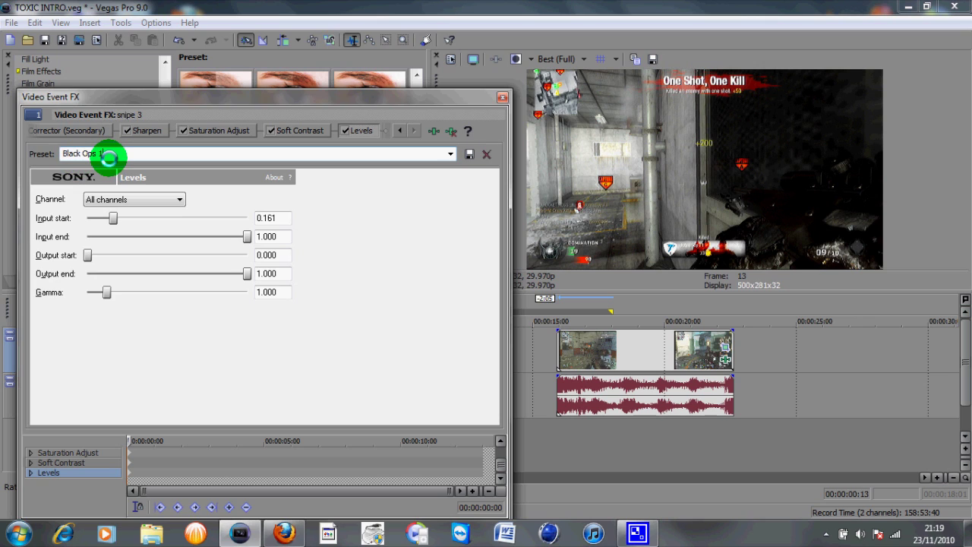
click(184, 132)
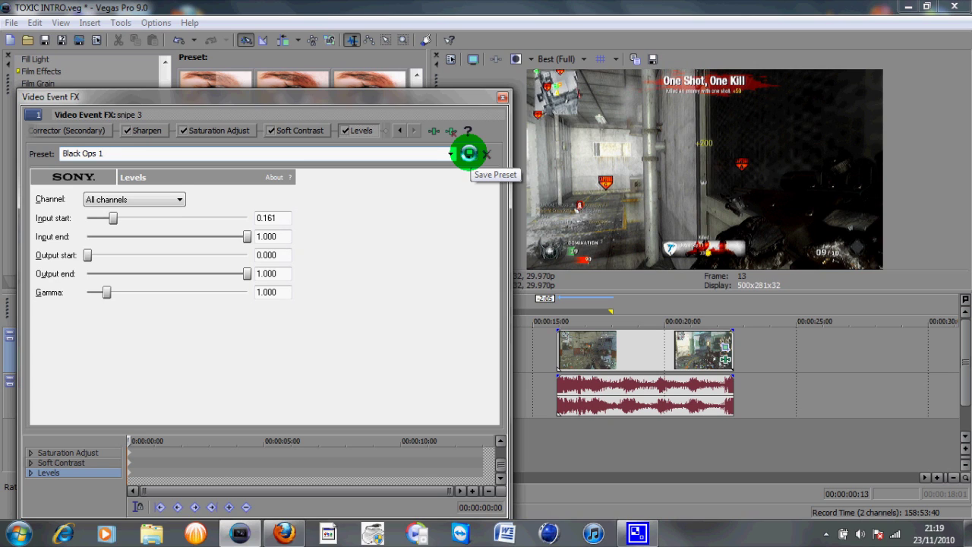
click(468, 154)
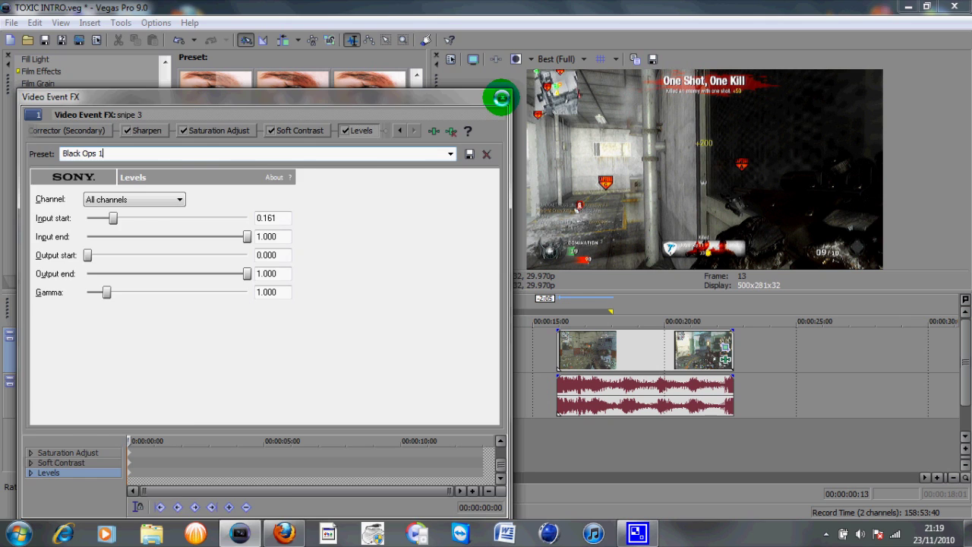
click(501, 96)
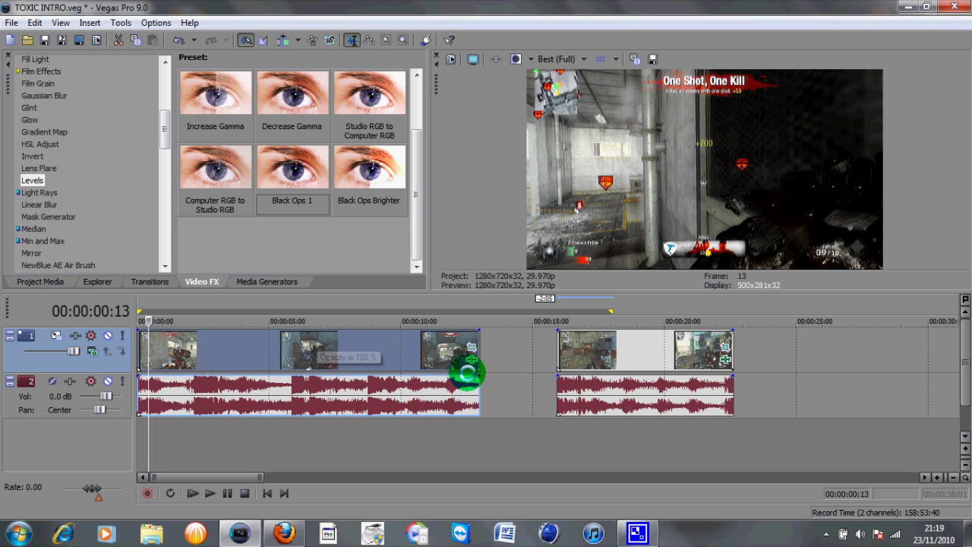
- Disable the Levels effect in the first video clip's effect chain
click(470, 363)
click(345, 131)
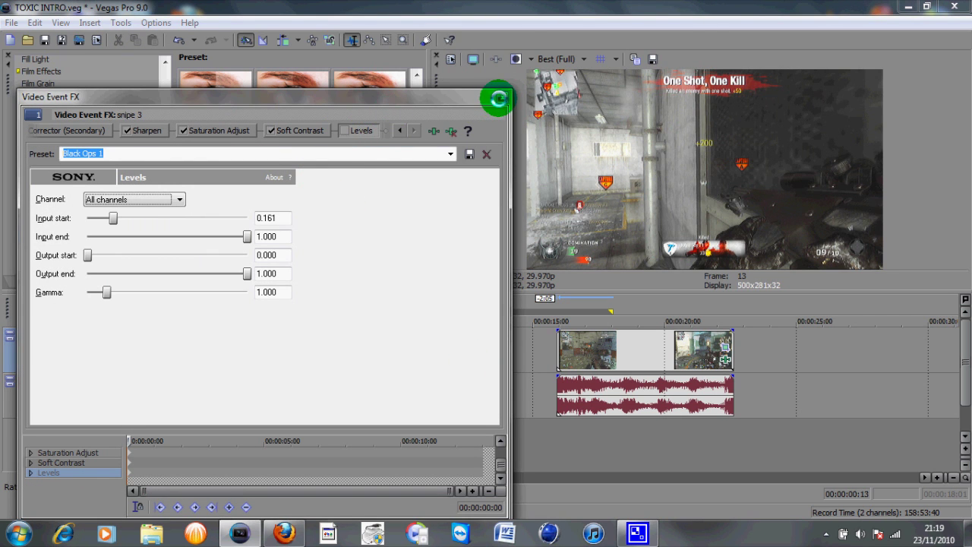
click(502, 97)
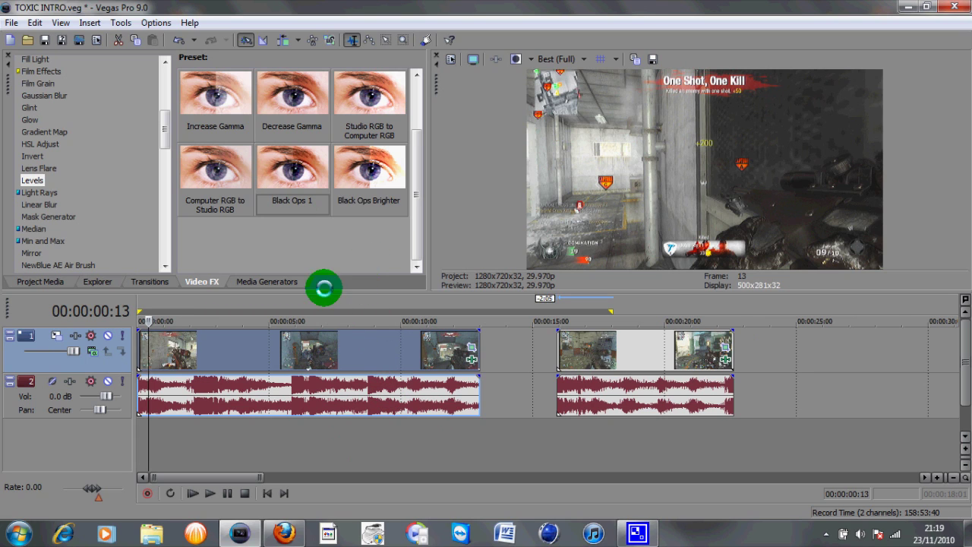
- Apply the Levels effect with the Black Ops 1 preset to the whole of video track 1
drag(298, 171, 458, 291)
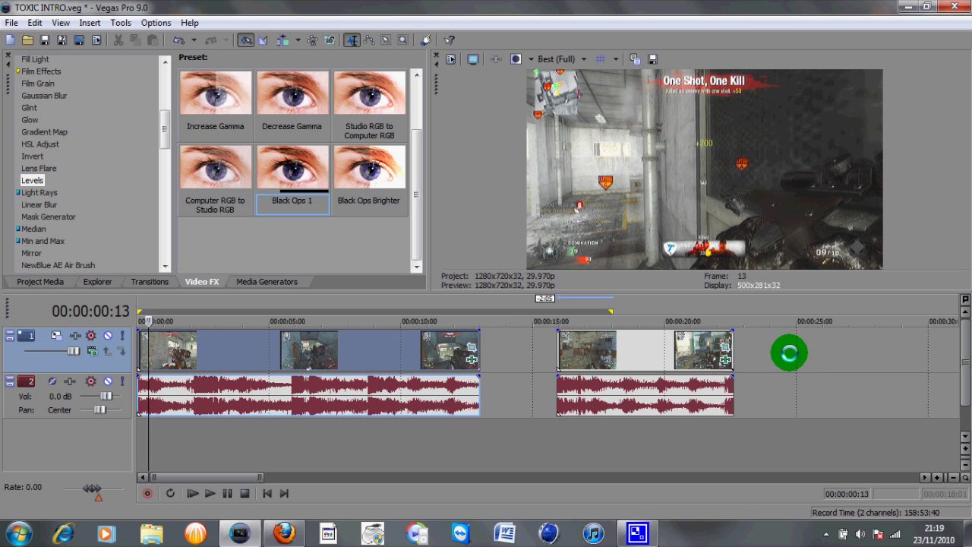
drag(789, 352, 789, 352)
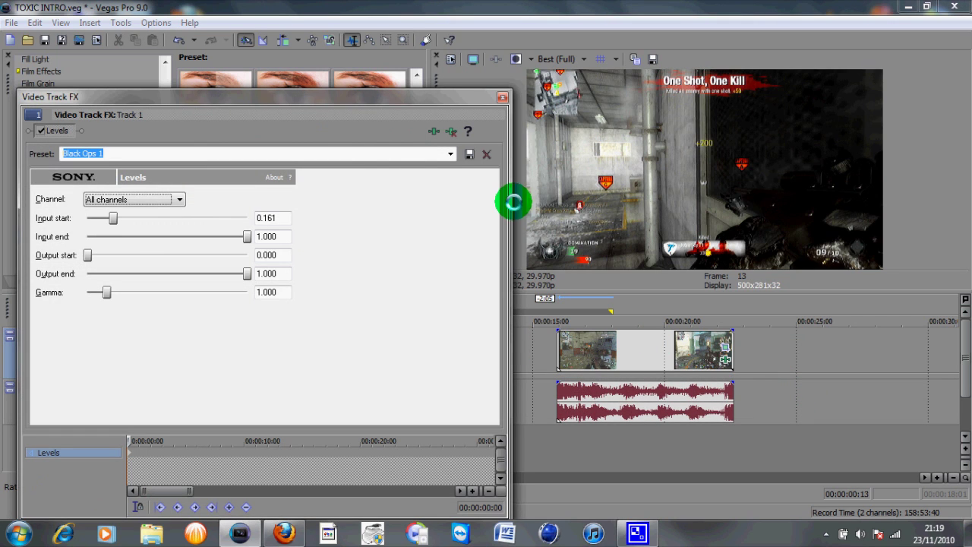
click(501, 96)
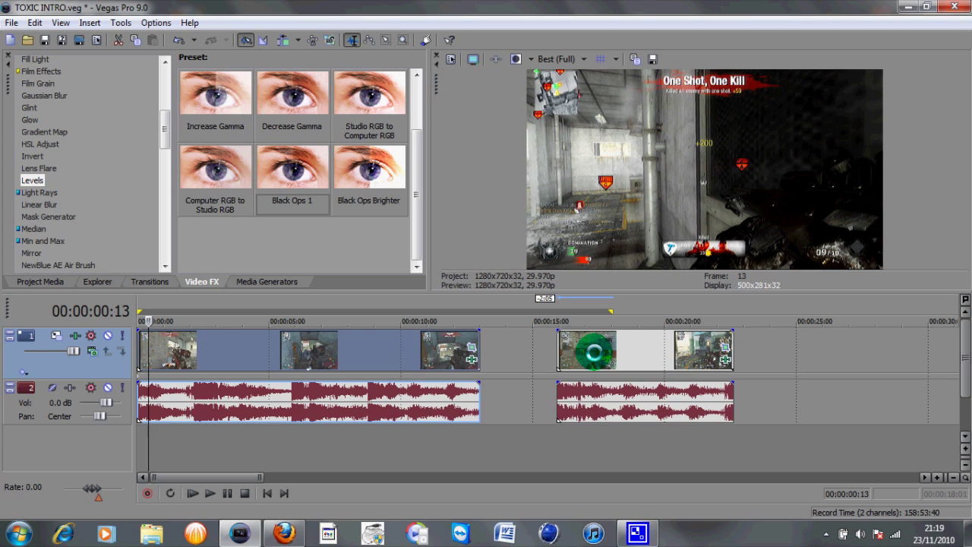
click(372, 209)
drag(372, 208, 543, 347)
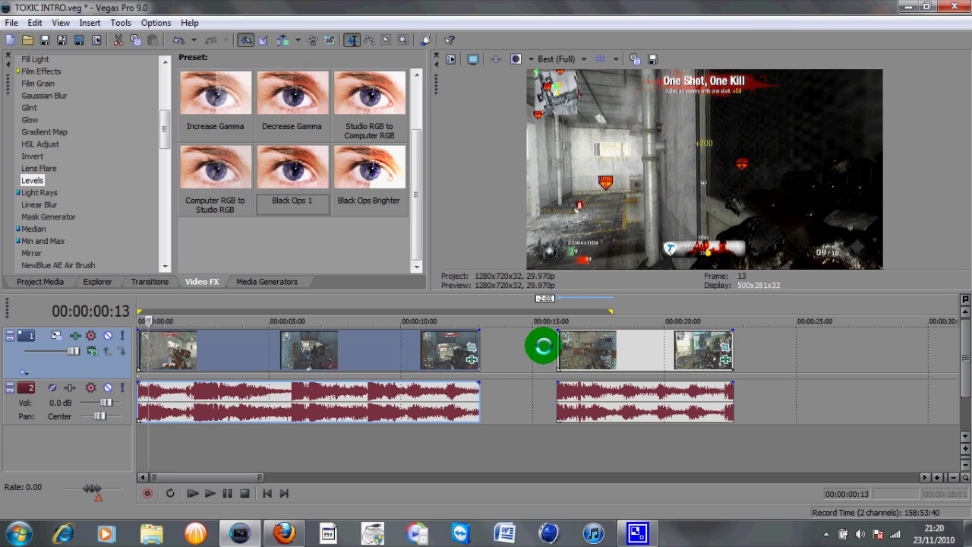